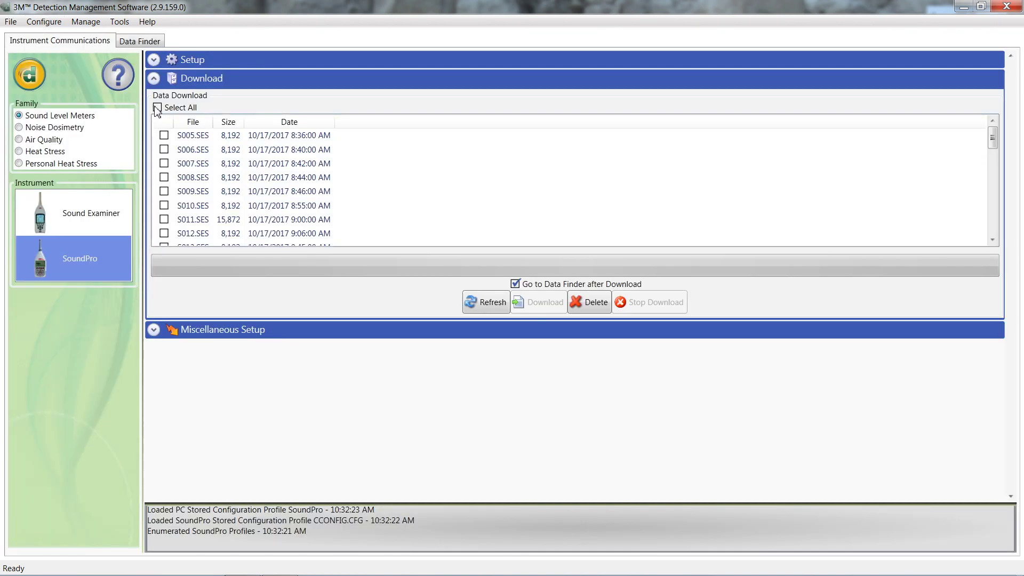
# Step: Download all session files from the SoundPro and show the studies of session S011 in the Data Finder
pyautogui.click(158, 108)
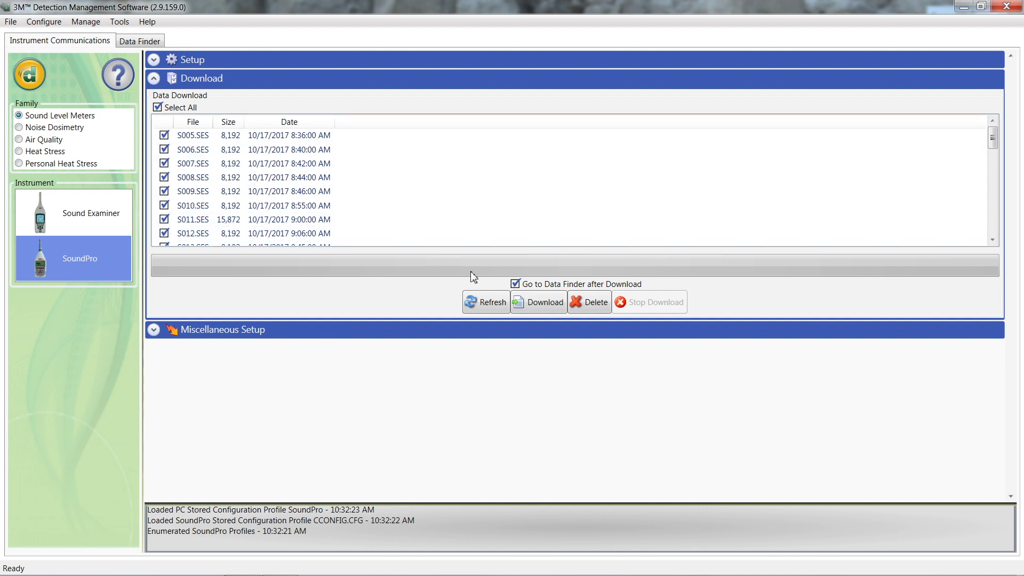
pyautogui.click(537, 305)
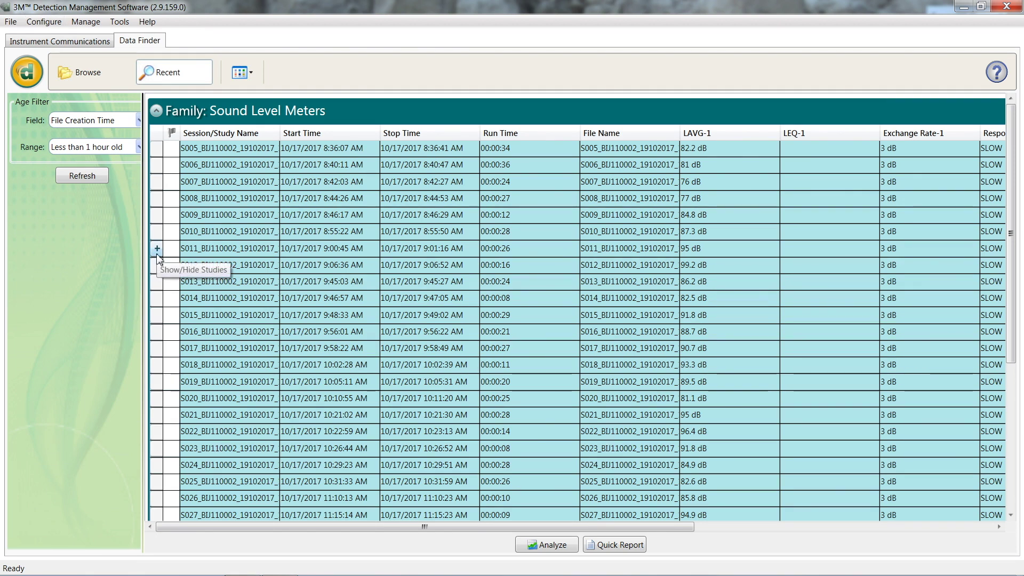
pyautogui.click(157, 249)
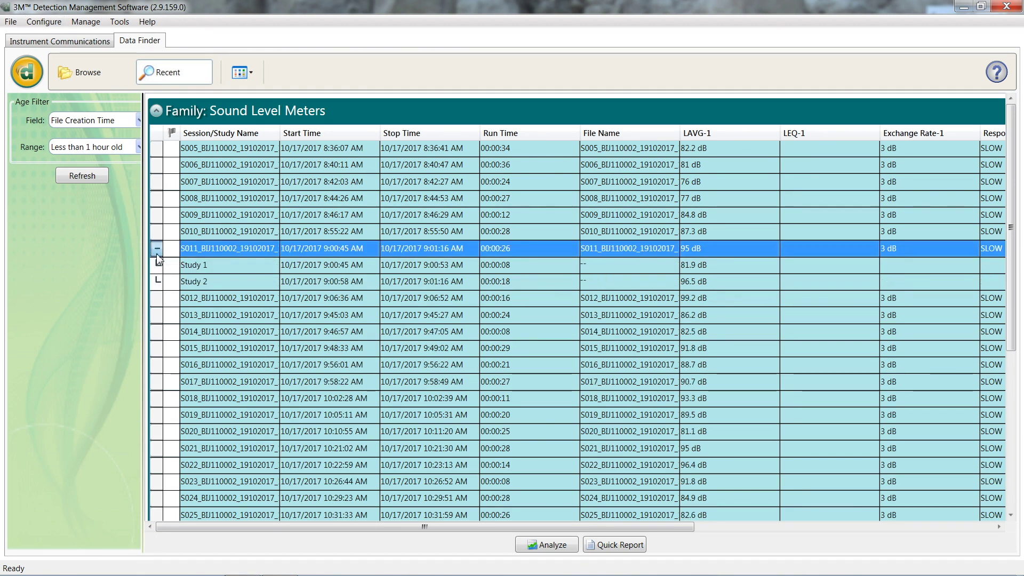
pyautogui.click(218, 265)
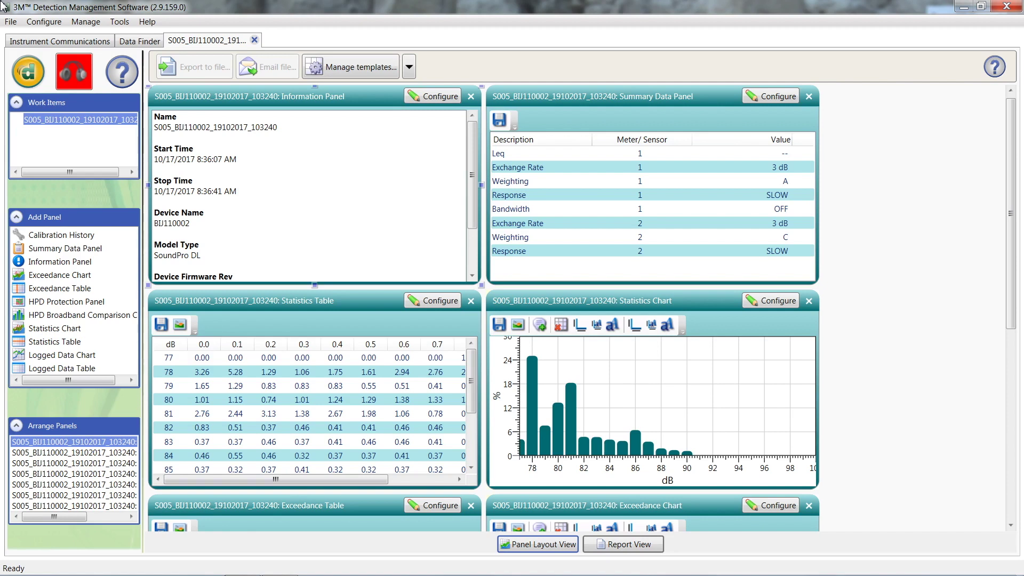
# Step: Review the configuration options of session S005's Information Panel without changing its fields
pyautogui.click(431, 100)
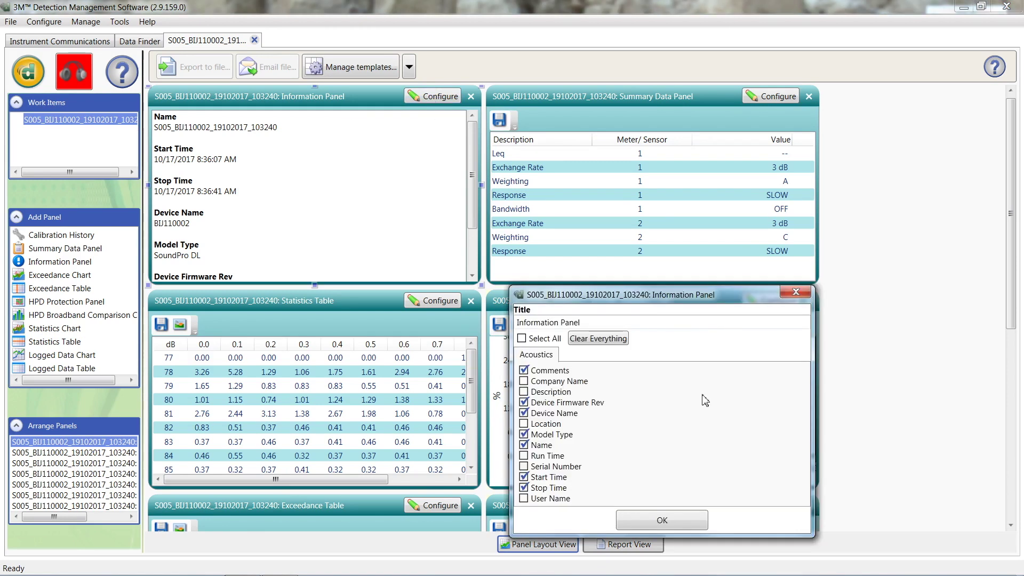
pyautogui.click(667, 522)
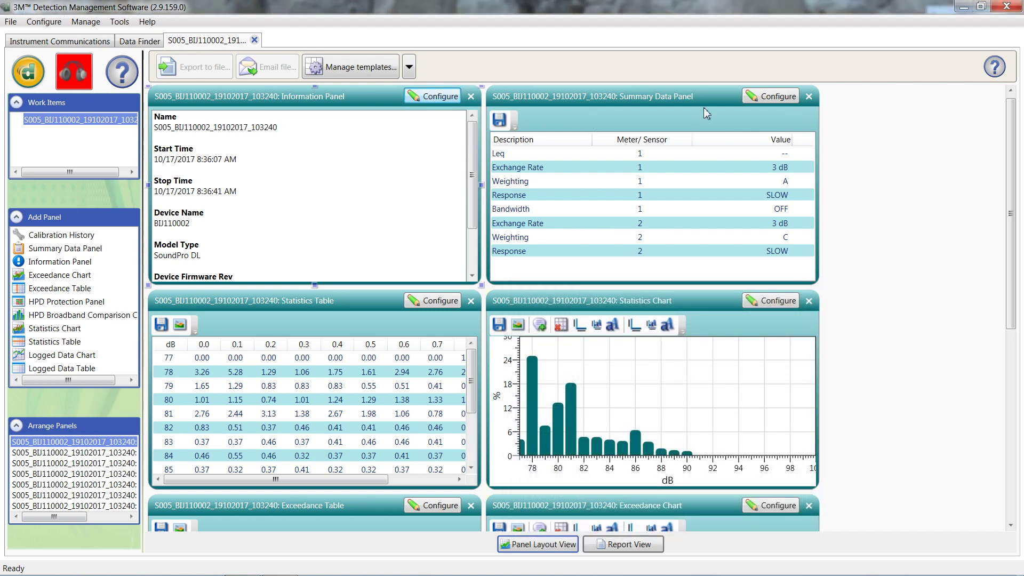
# Step: Remove session S005's Summary Data Panel, add it again and place it first, ahead of the Information Panel
pyautogui.click(811, 100)
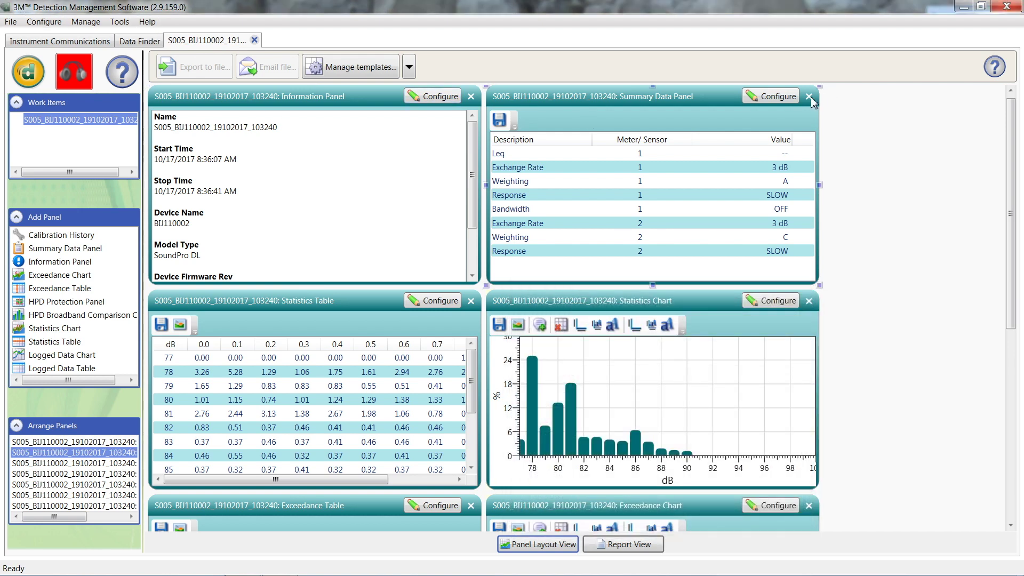
pyautogui.click(810, 98)
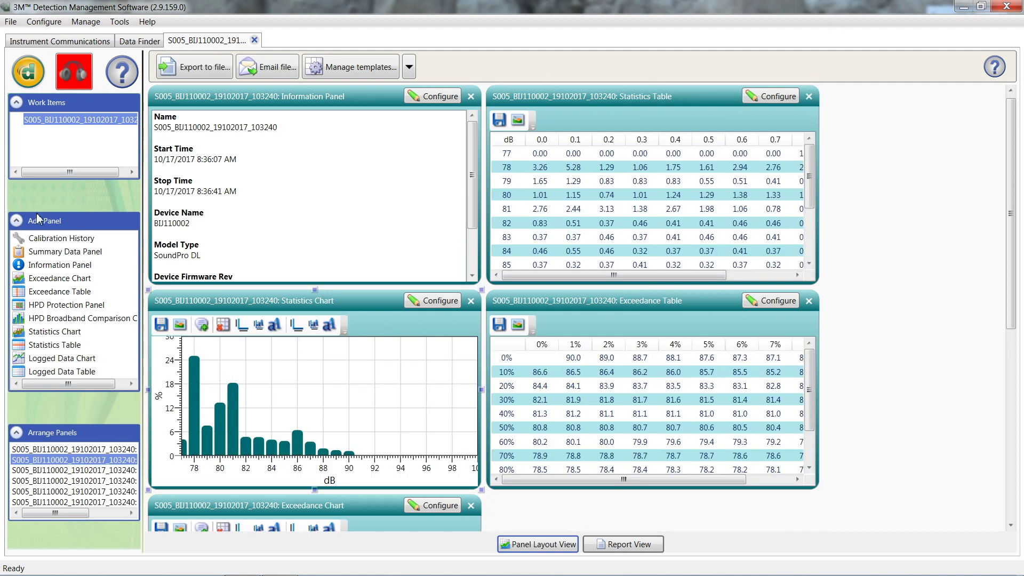
pyautogui.moveTo(51, 252); pyautogui.dragTo(486, 108)
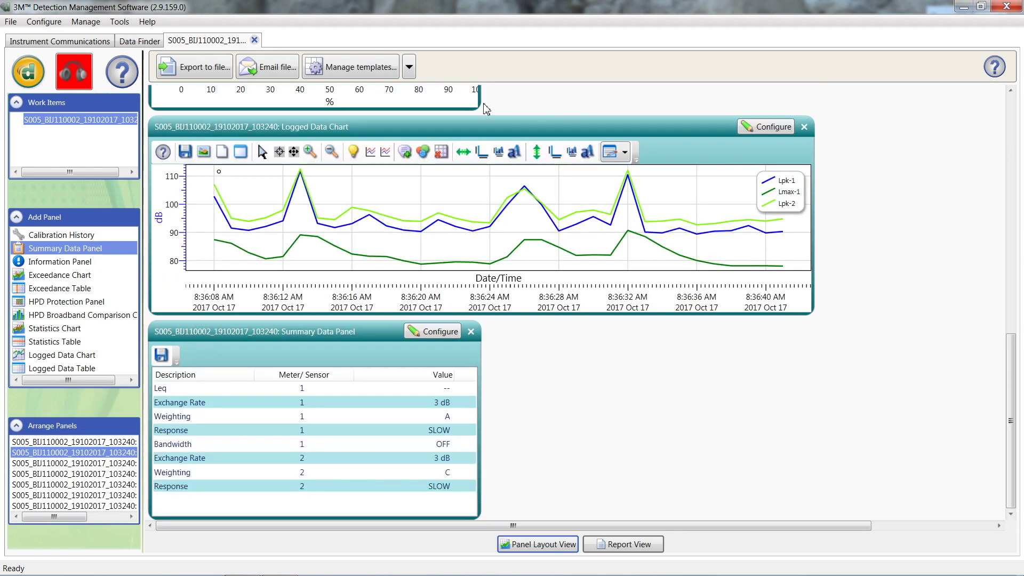
pyautogui.click(298, 335)
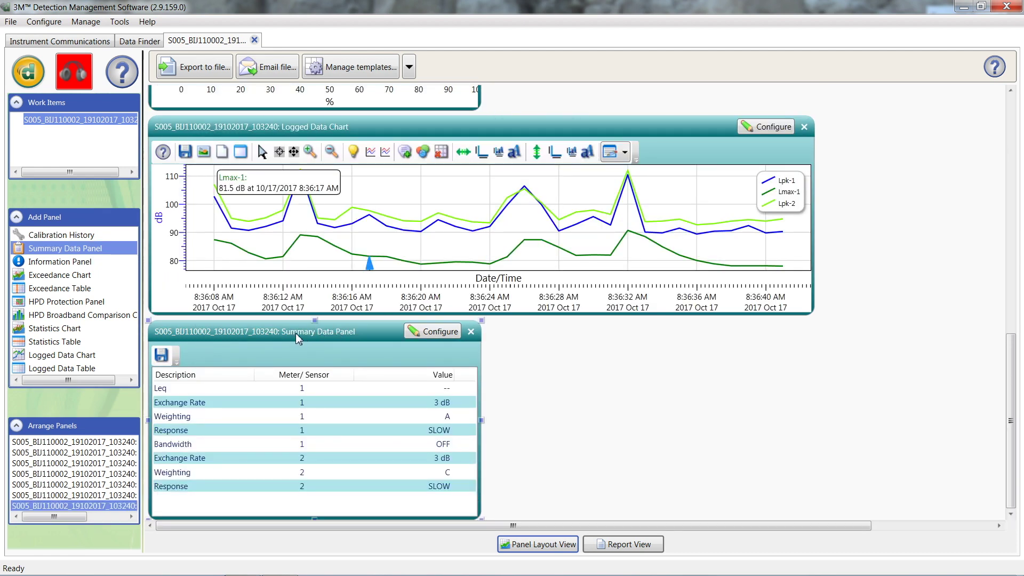
pyautogui.moveTo(295, 333); pyautogui.dragTo(641, 148)
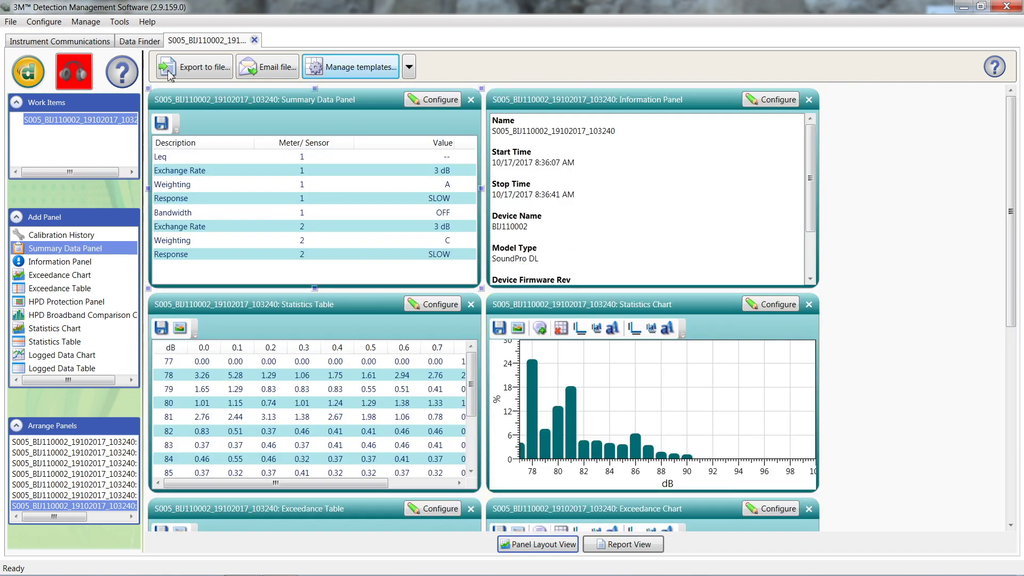
# Step: Open the Excel export for session S005's panel layout in both available ways, cancelling each without saving a file
pyautogui.click(224, 75)
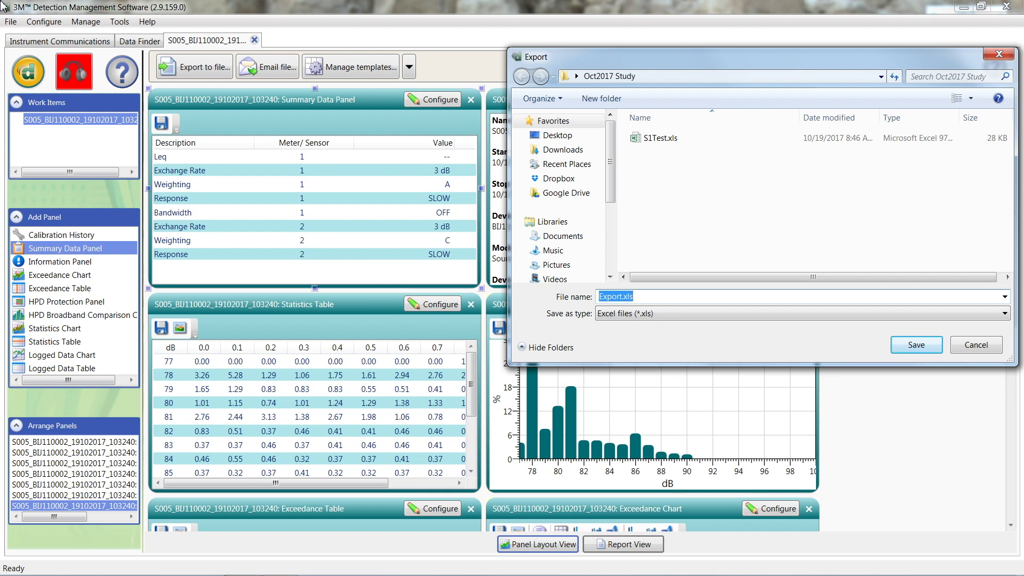
pyautogui.click(959, 346)
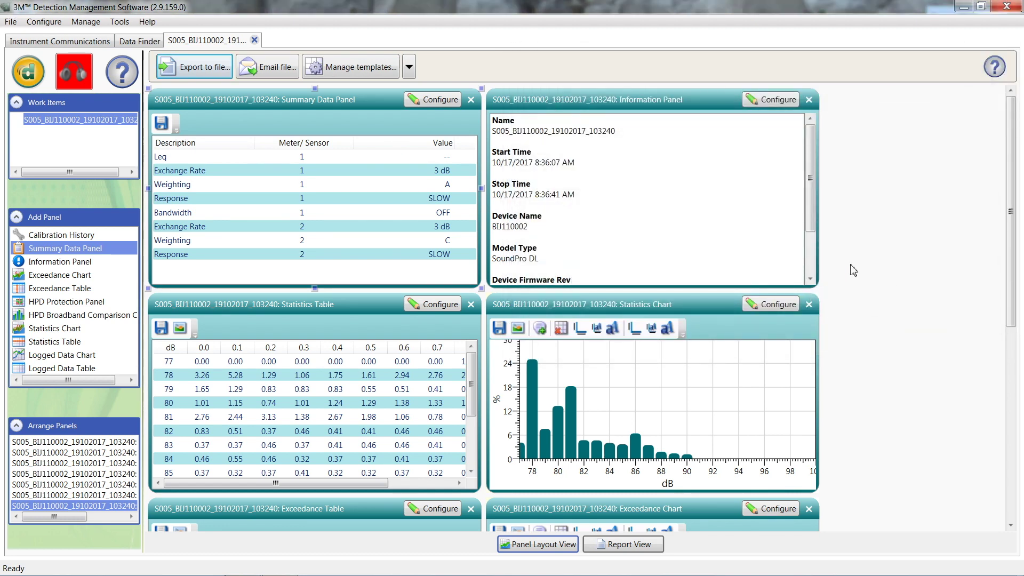
pyautogui.rightClick(854, 270)
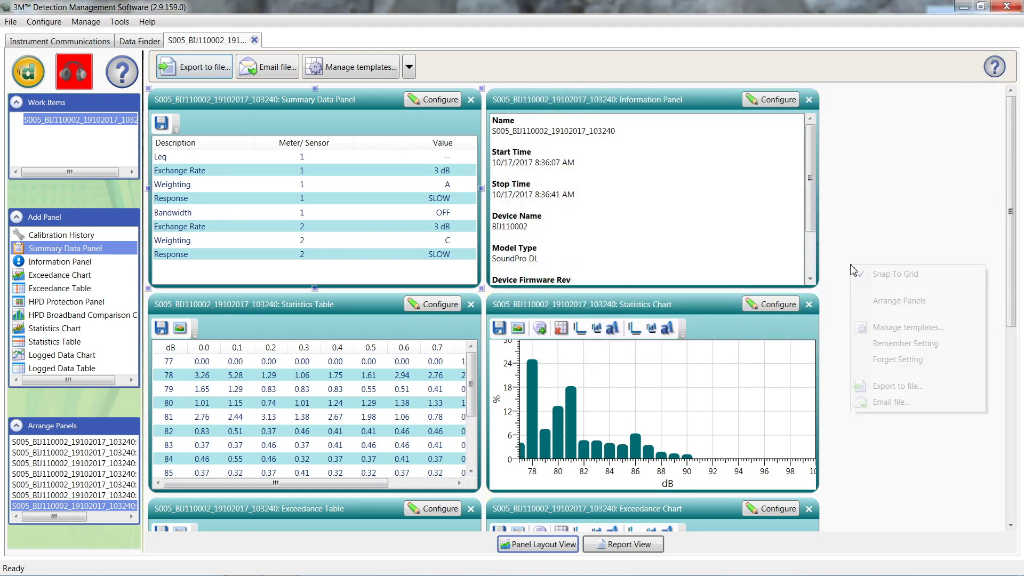
pyautogui.click(911, 392)
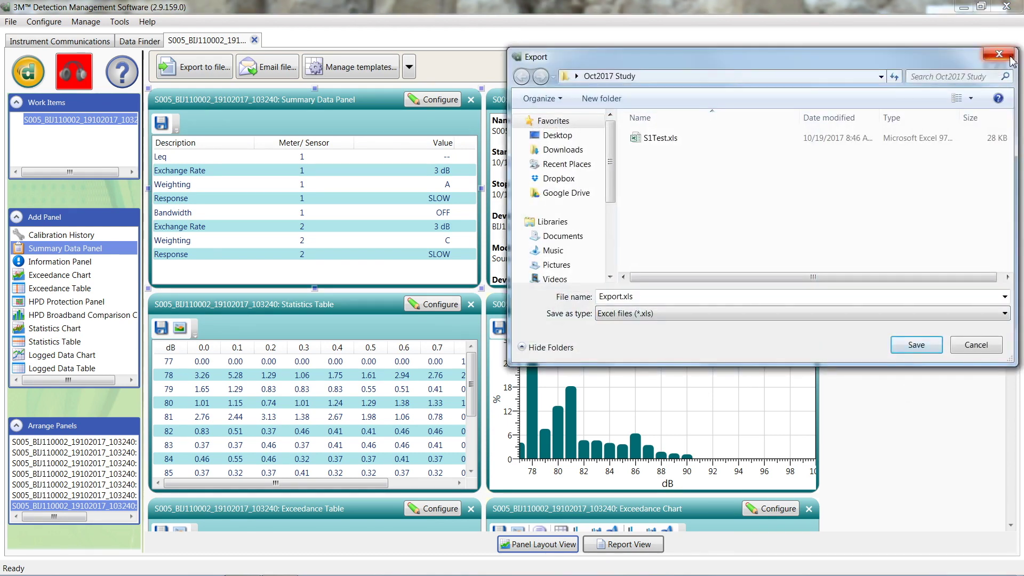
pyautogui.click(1006, 61)
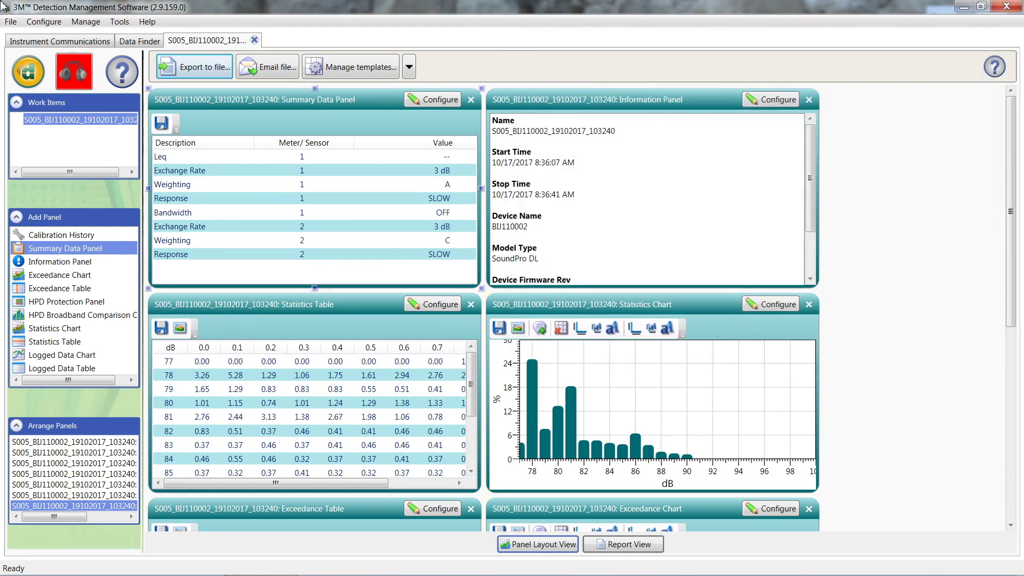
# Step: Examine session S005's report through to the Logged Data Chart and view its PDF saving options without saving
pyautogui.click(641, 544)
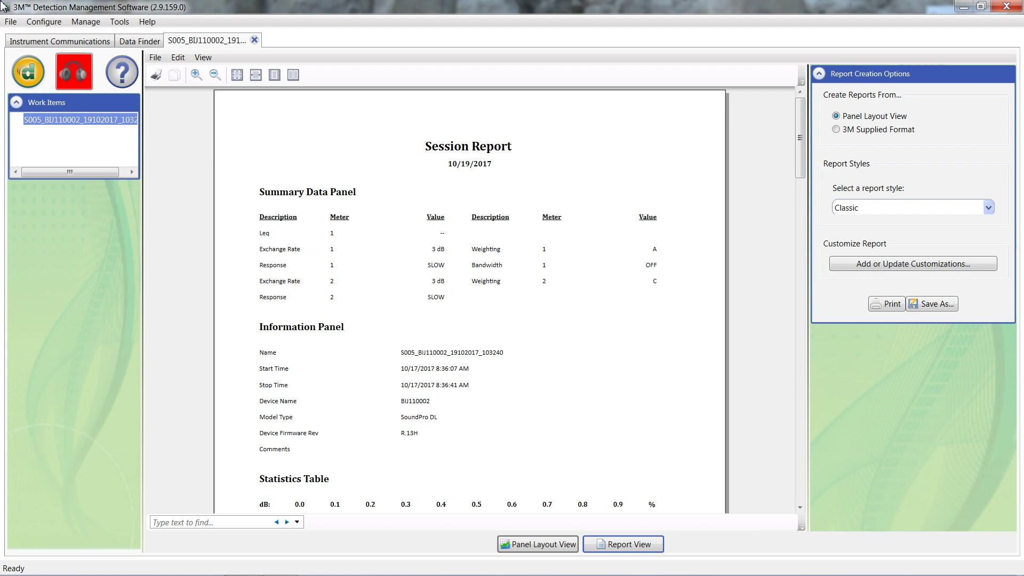
pyautogui.scroll(-20, 681, 322)
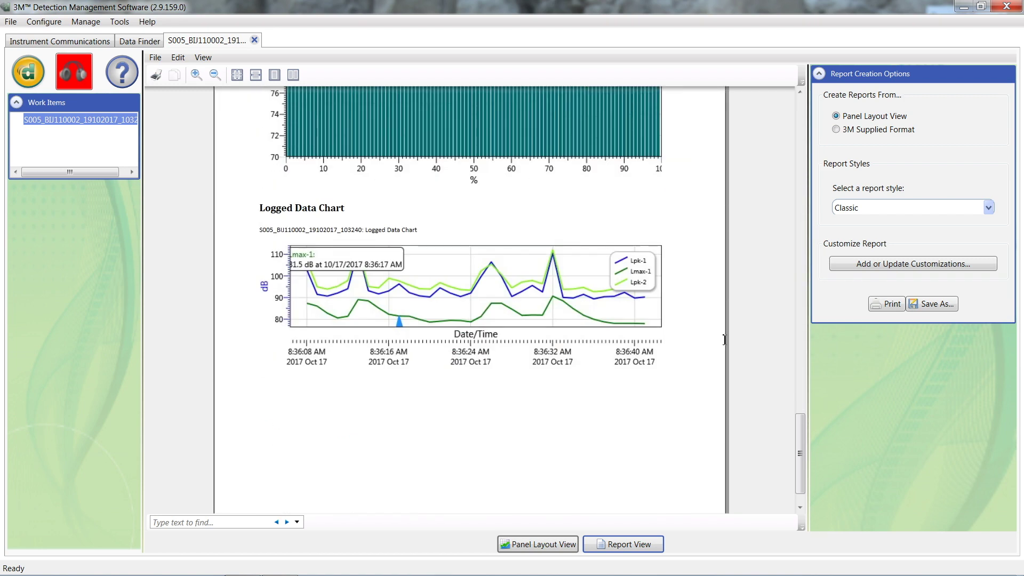
pyautogui.click(942, 305)
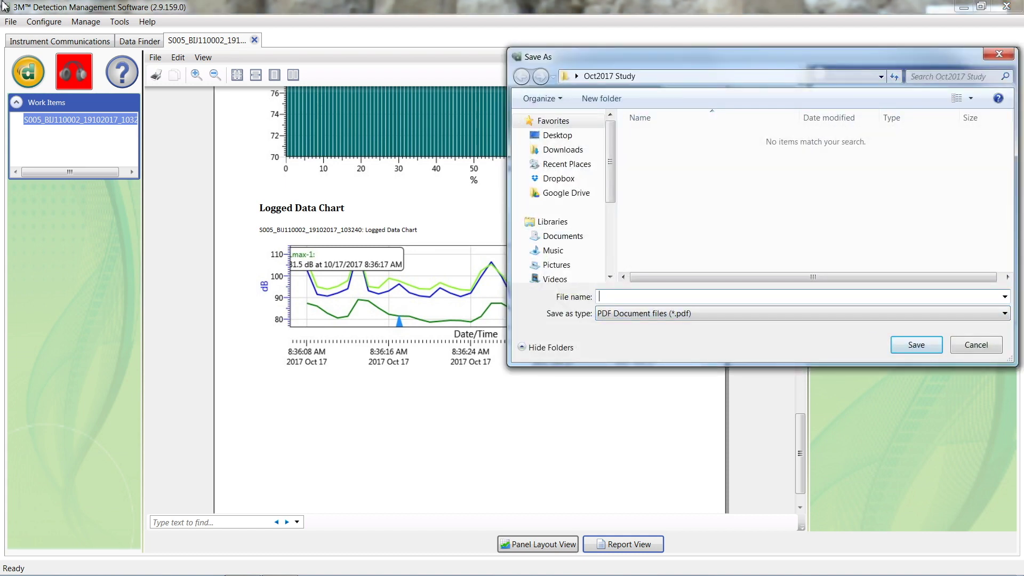
pyautogui.click(990, 349)
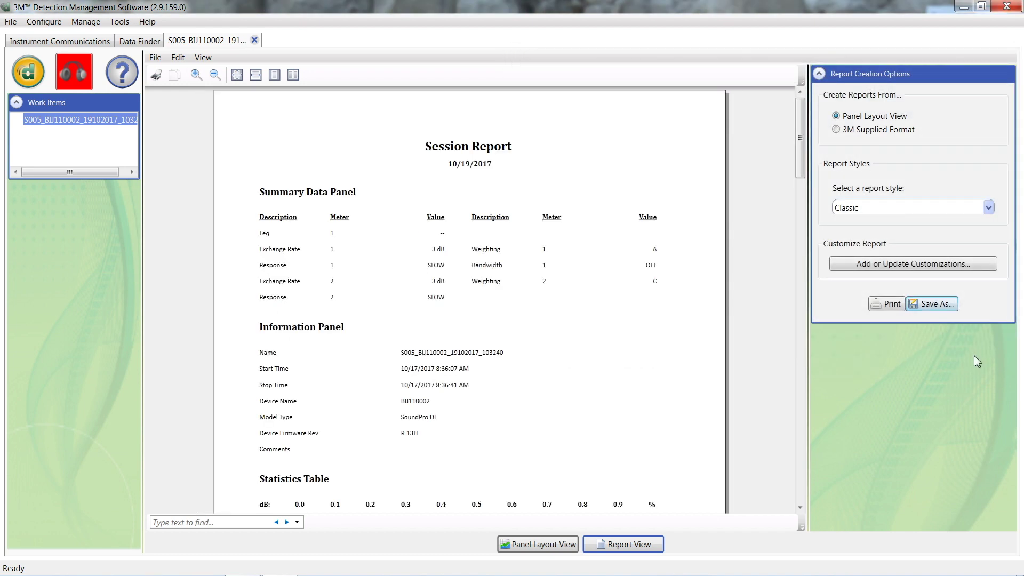
# Step: Open session S006 from the Data Finder for analysis and return session S005 to its panel layout view
pyautogui.click(140, 43)
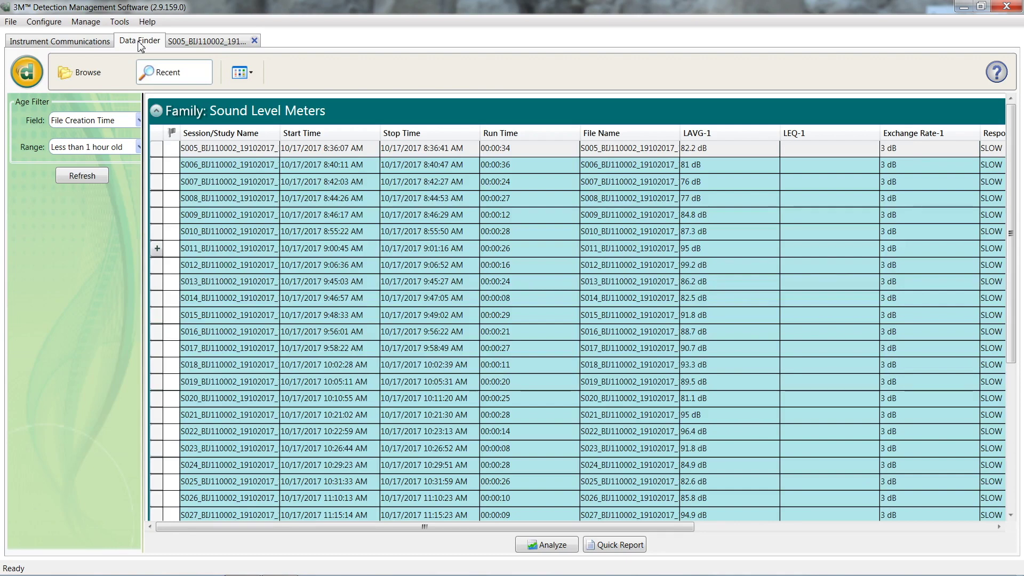
pyautogui.click(198, 166)
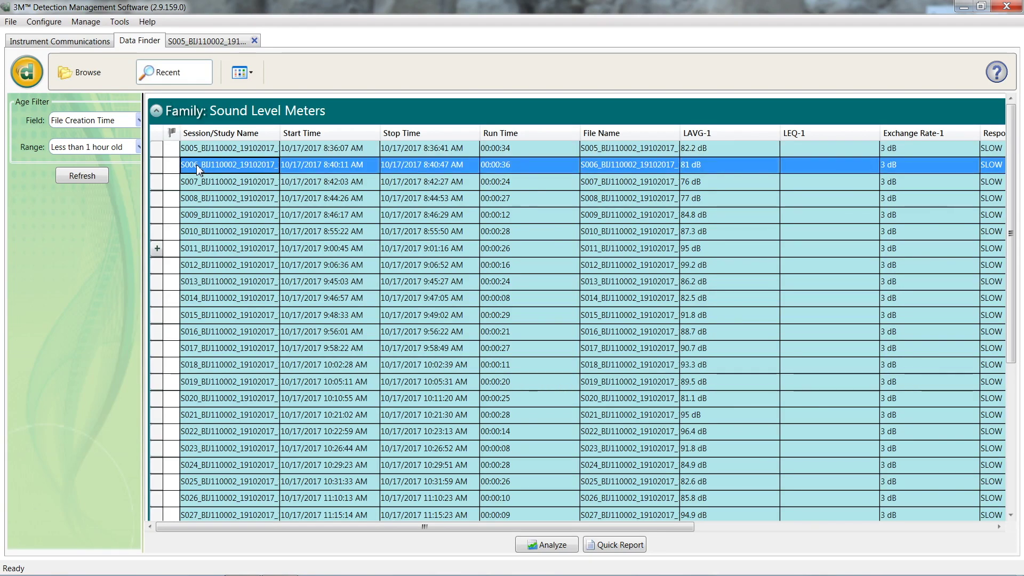
pyautogui.doubleClick(198, 167)
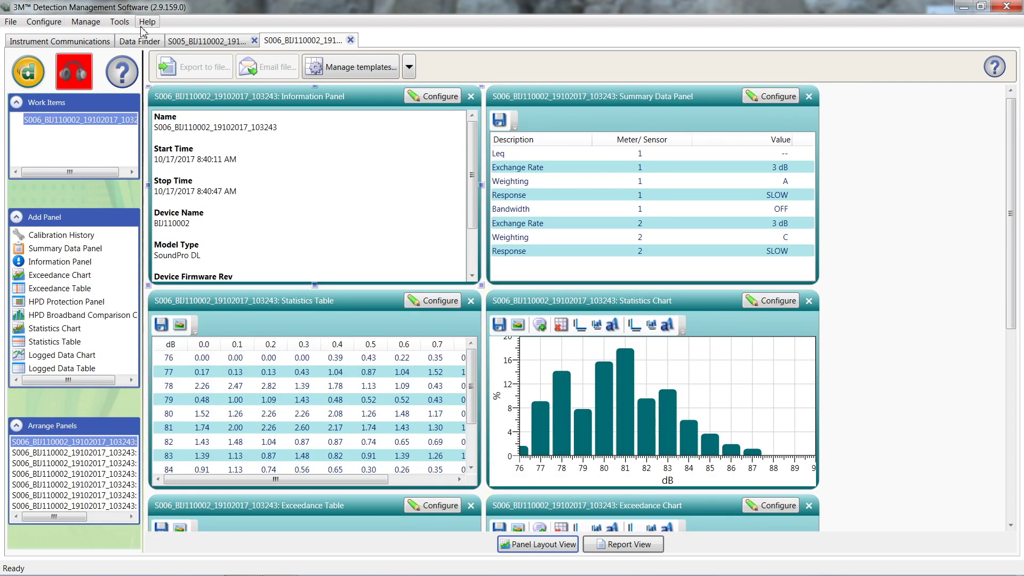
pyautogui.click(217, 43)
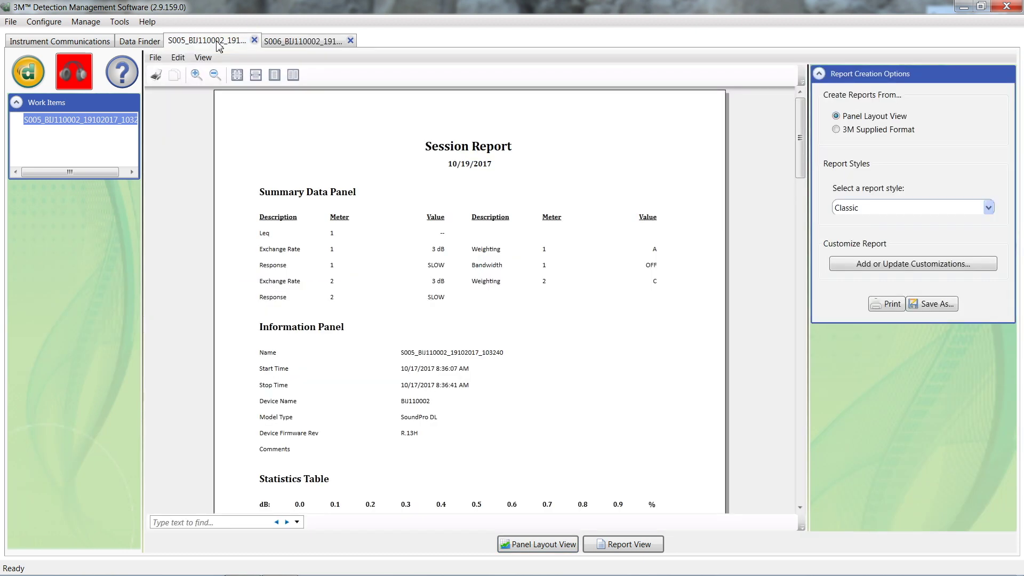
pyautogui.click(546, 546)
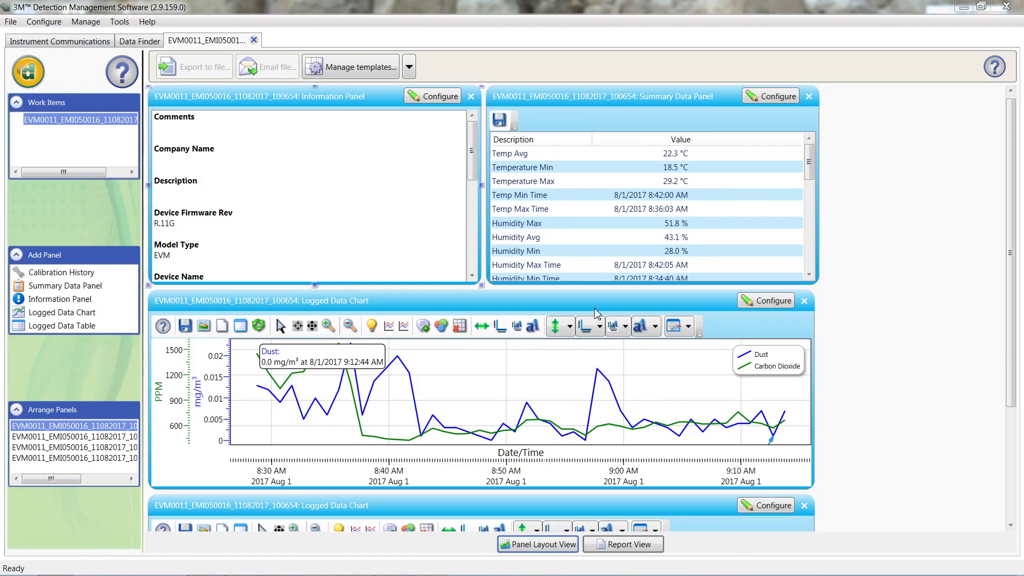
# Step: Add Carbon Monoxide to the sensors plotted in the EVM0011 session's upper Logged Data Chart
pyautogui.click(772, 302)
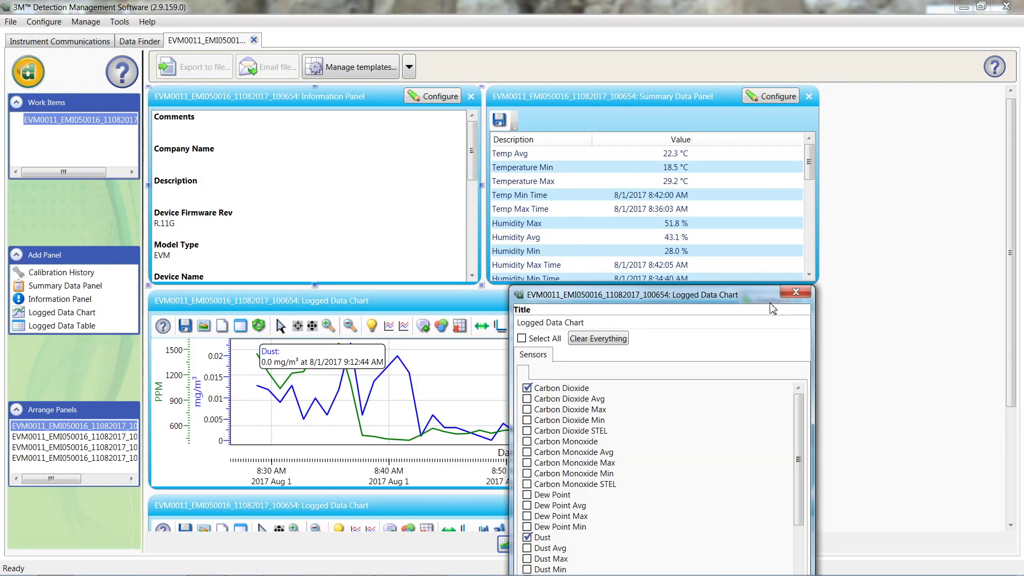
pyautogui.click(527, 442)
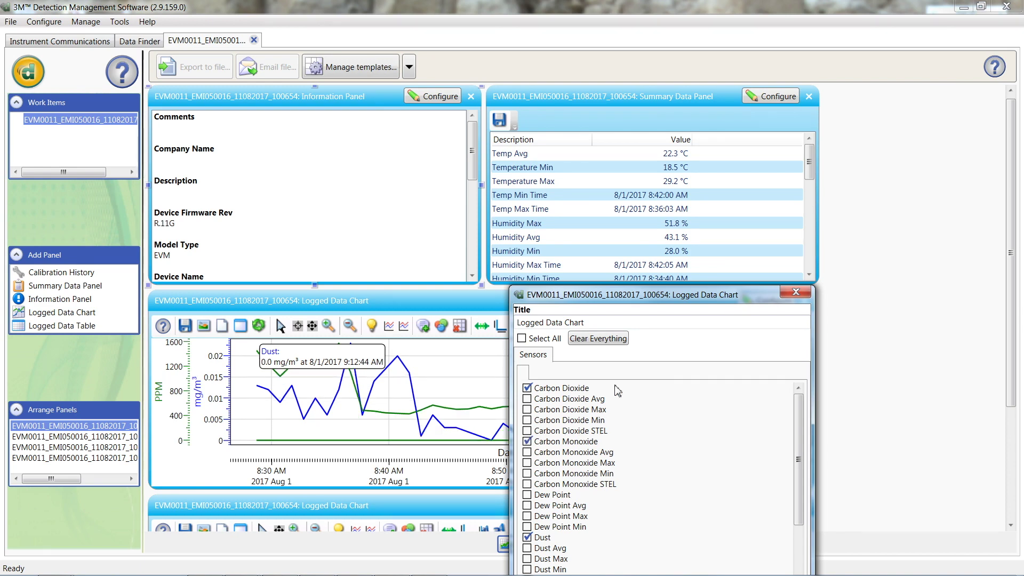
pyautogui.moveTo(730, 295); pyautogui.dragTo(757, 31)
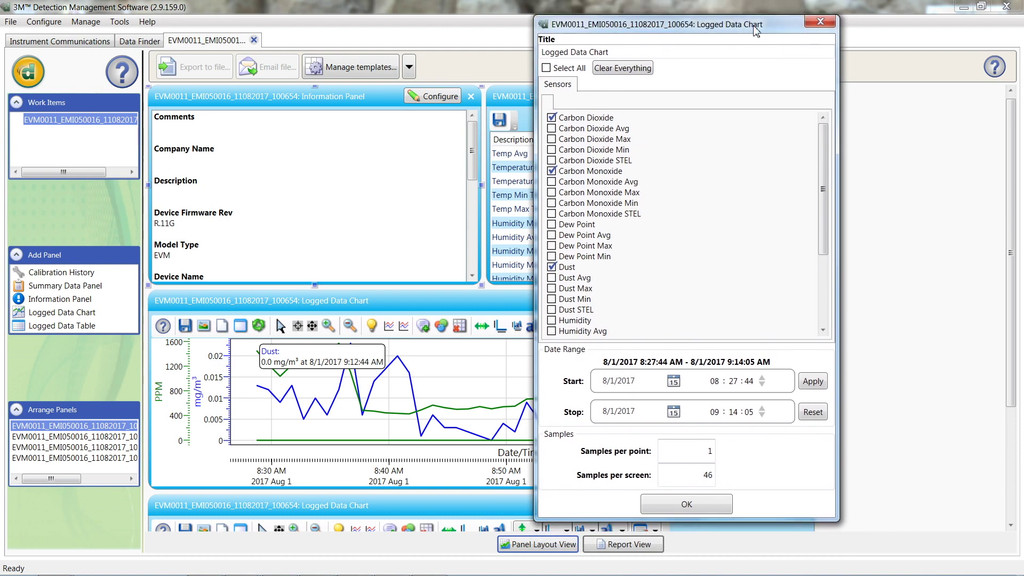
pyautogui.click(686, 511)
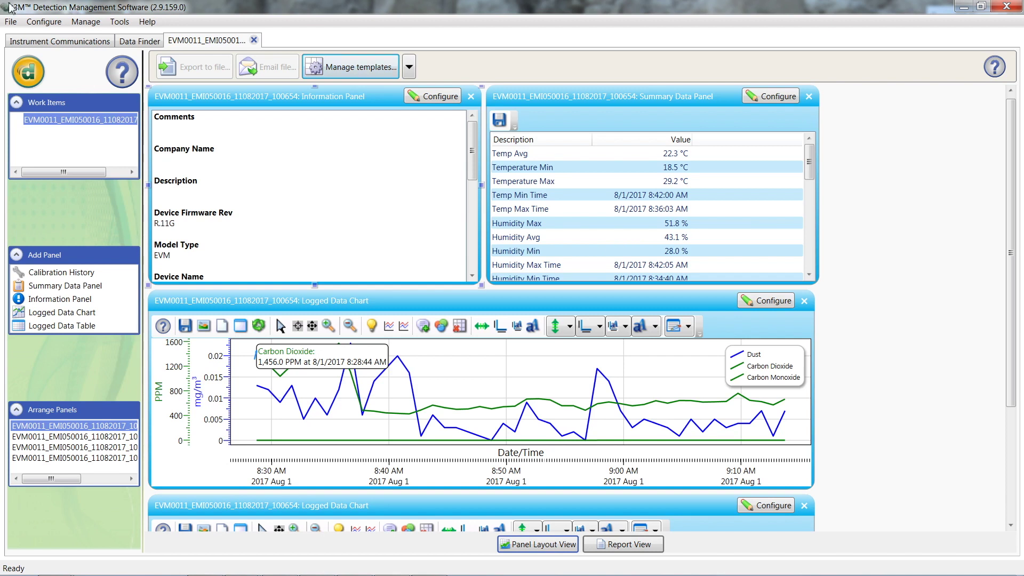
# Step: Save the current EVM0011 panel layout as a template named "EVM7 with CO sensor"
pyautogui.click(356, 67)
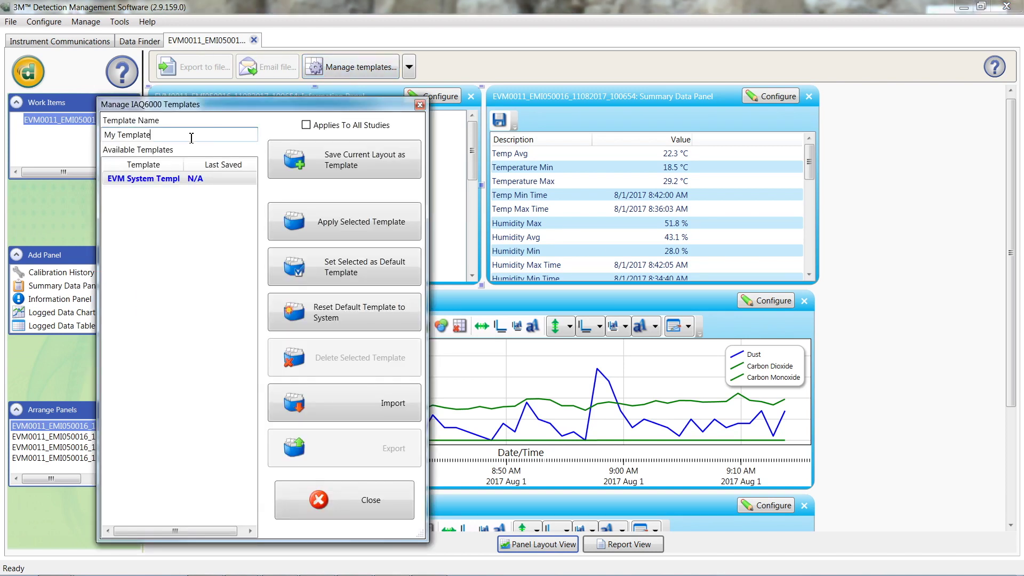
pyautogui.moveTo(192, 137); pyautogui.dragTo(80, 131)
pyautogui.write('EVM7 with CO sensor')
pyautogui.click(354, 176)
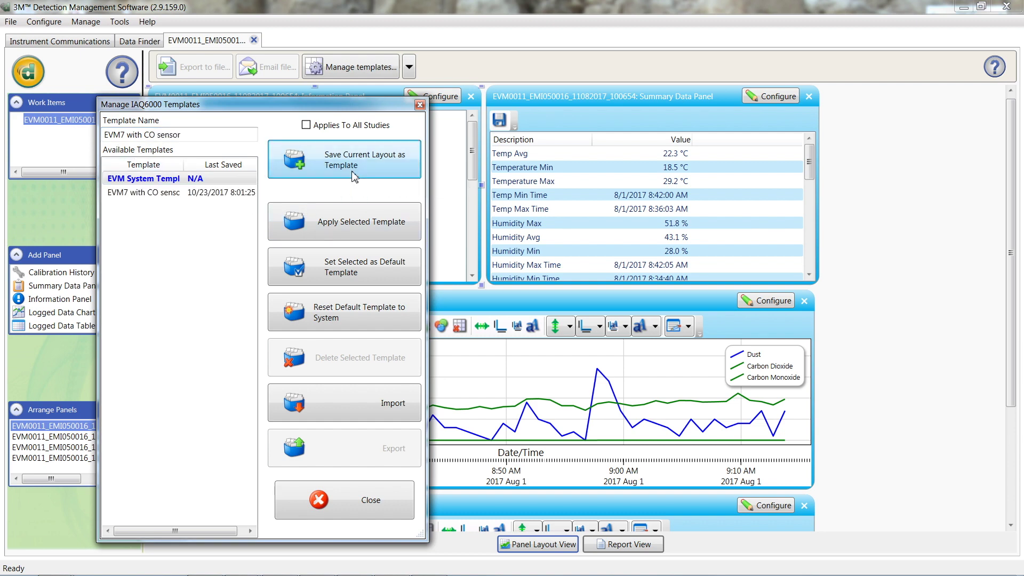
pyautogui.click(370, 500)
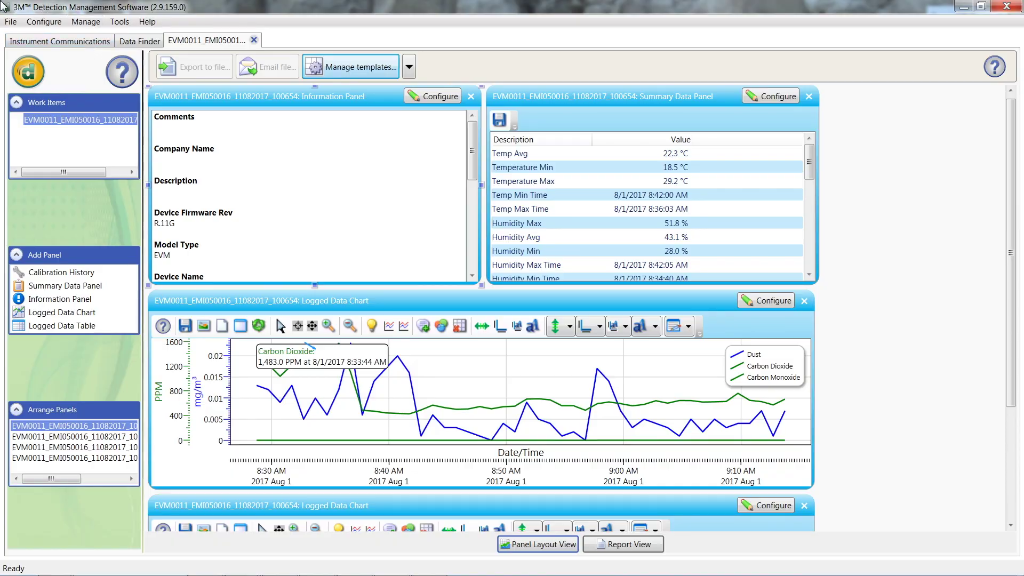